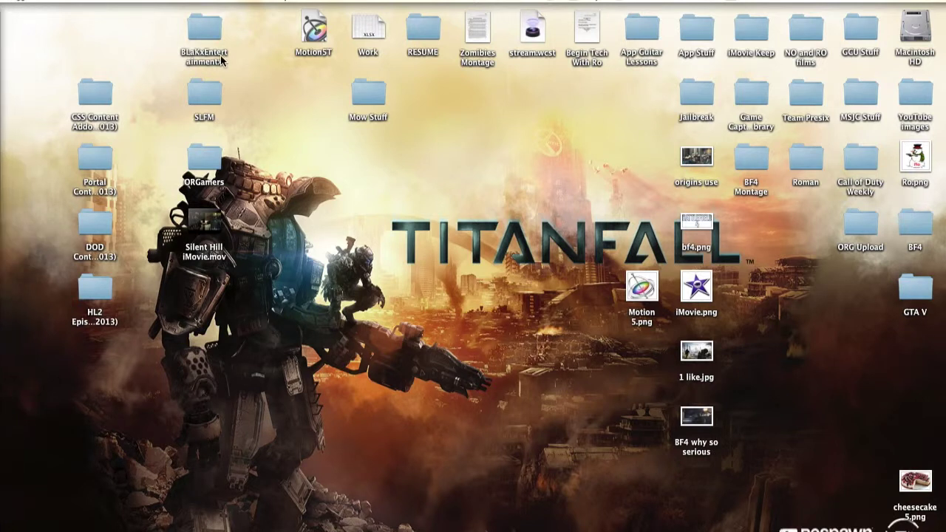
- Leave the desktop's Motion5T icon and Cmd-Tab into the open cheesecake title project
left_click(308, 30)
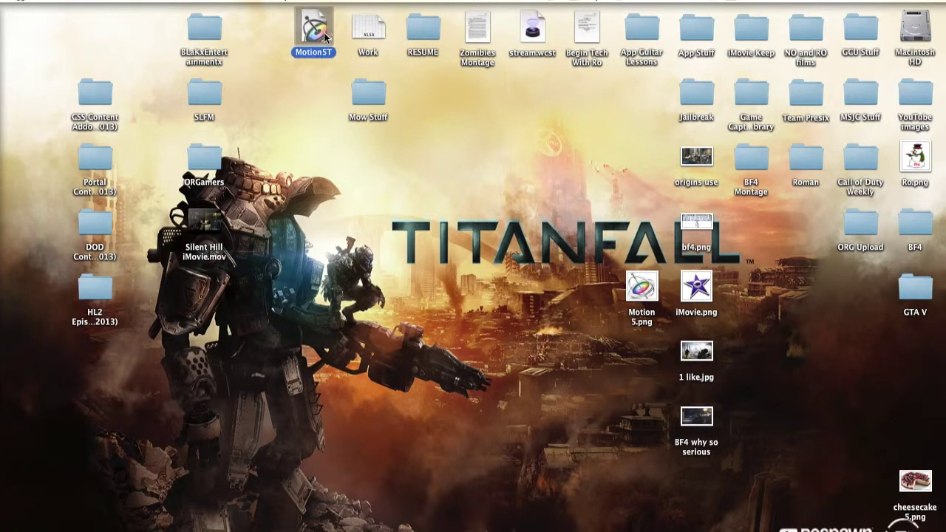
left_click(341, 126)
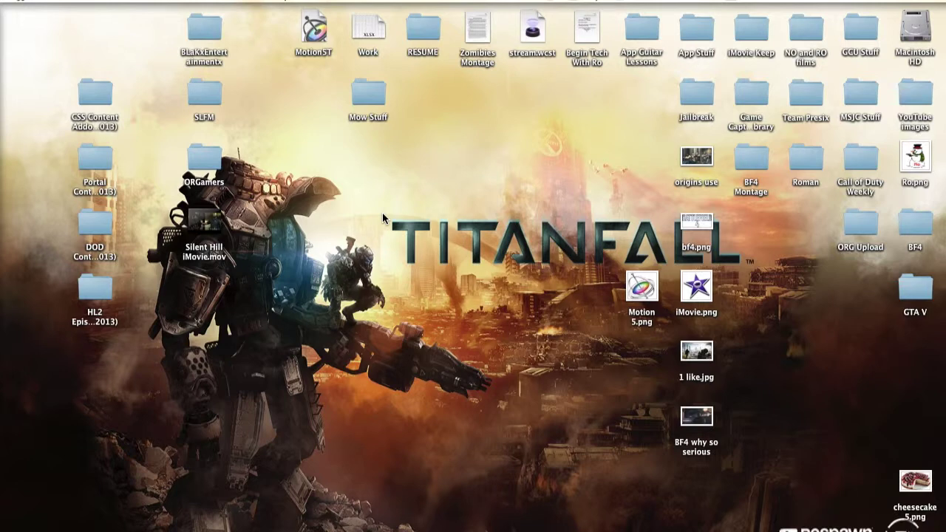
key("super+Tab")
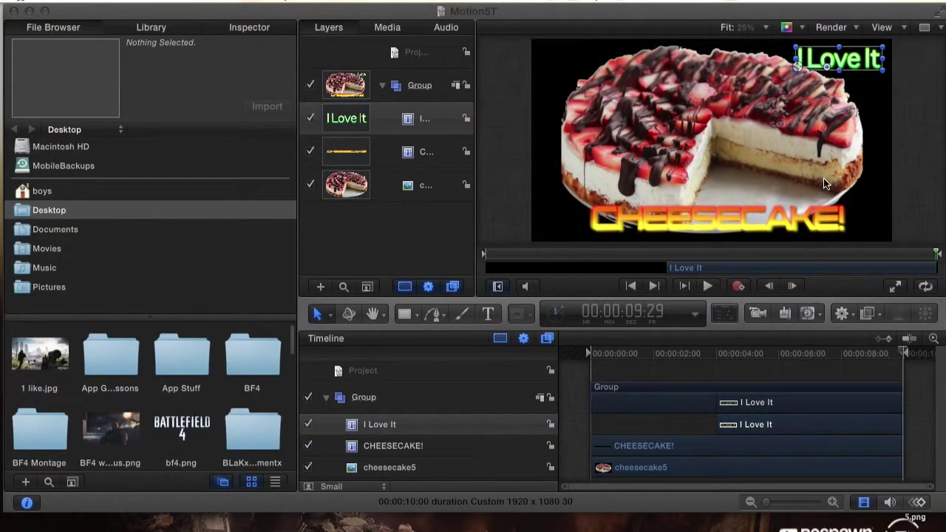
left_click(867, 102)
left_click(839, 100)
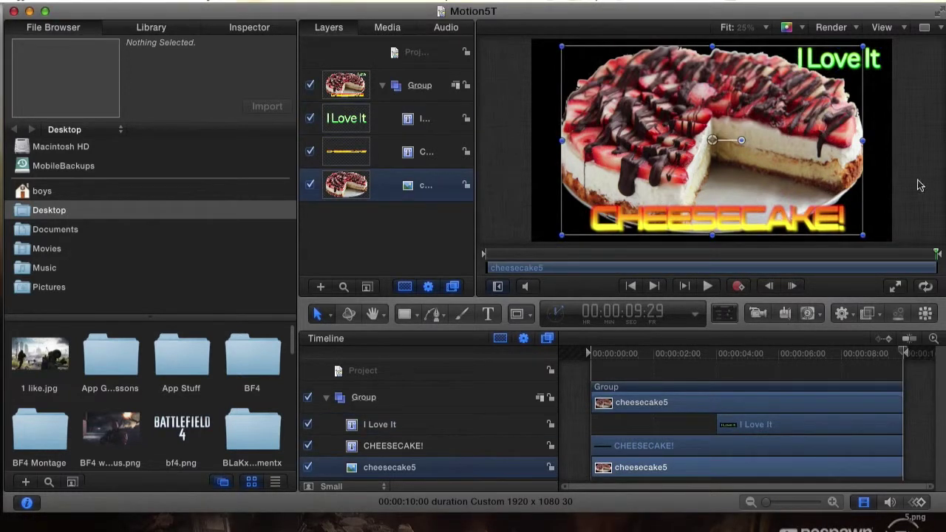
left_click(883, 122)
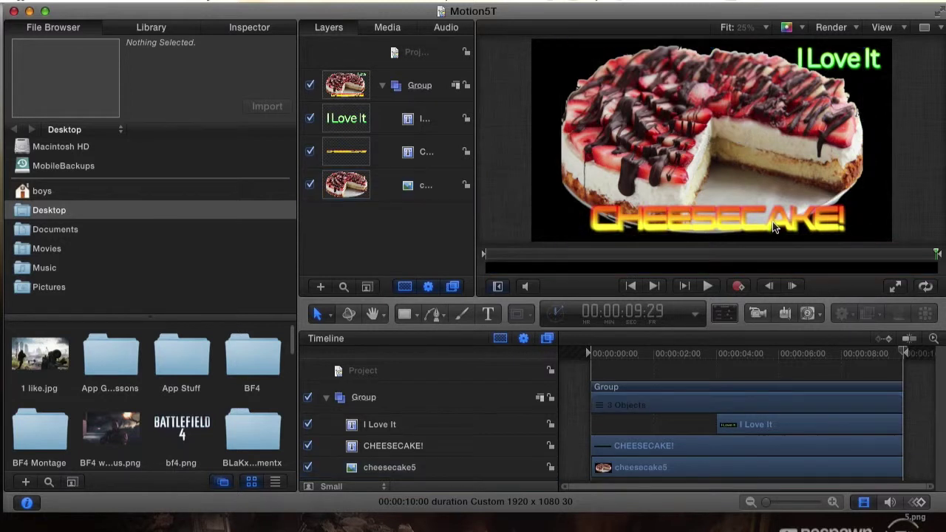
left_click(774, 222)
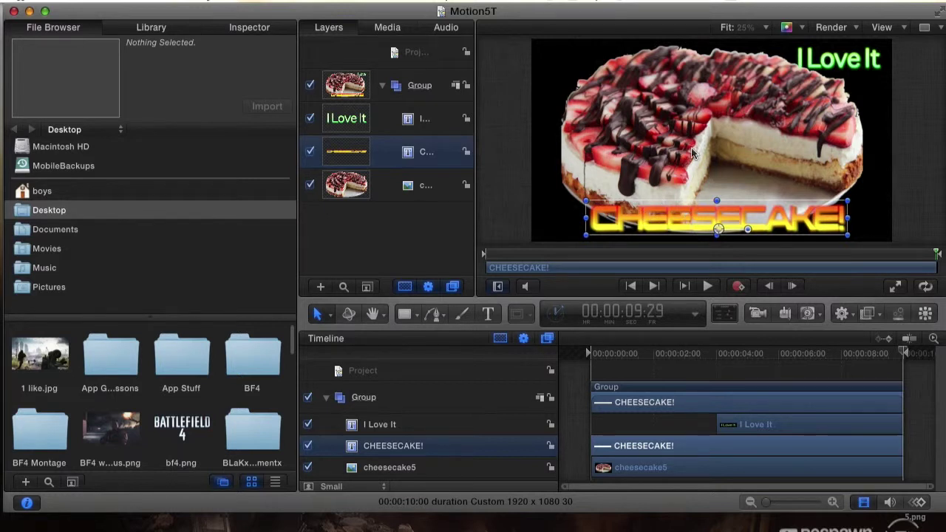
left_click(815, 66)
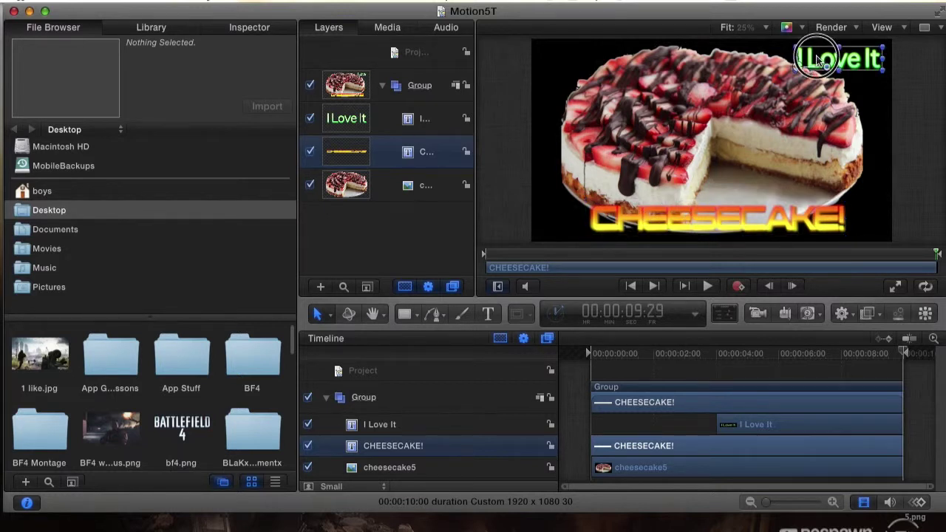
left_click(720, 209)
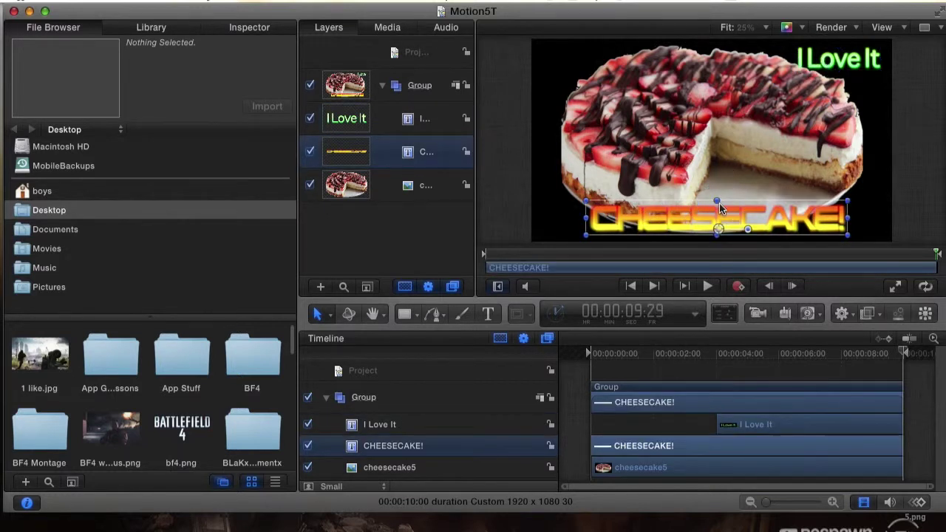
left_click(838, 64)
left_click(785, 213)
left_click(251, 29)
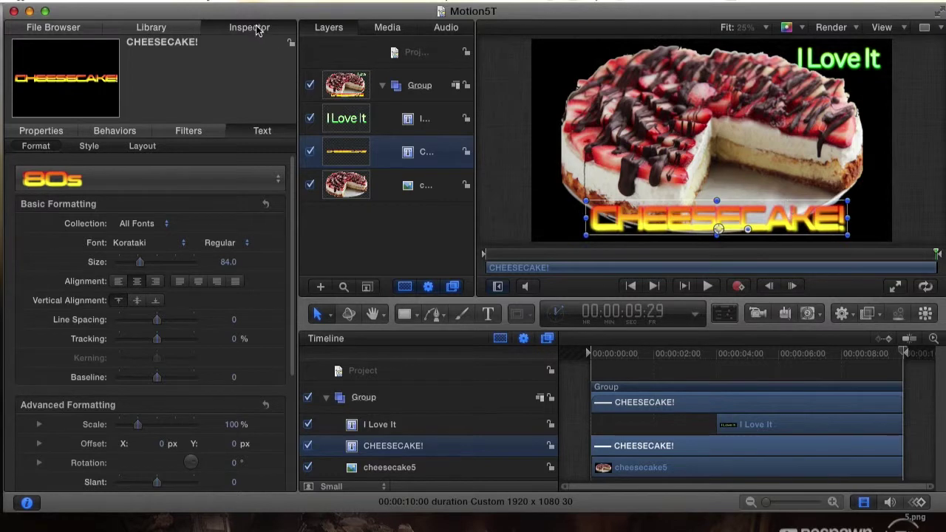
- Toggle between the File Browser and the Inspector, and hide then restore the side pane
left_click(39, 28)
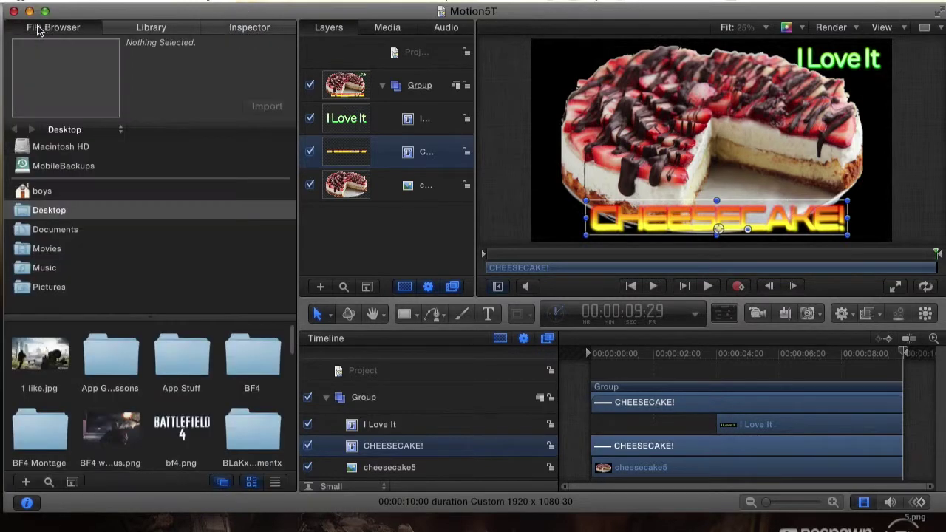
left_click(235, 28)
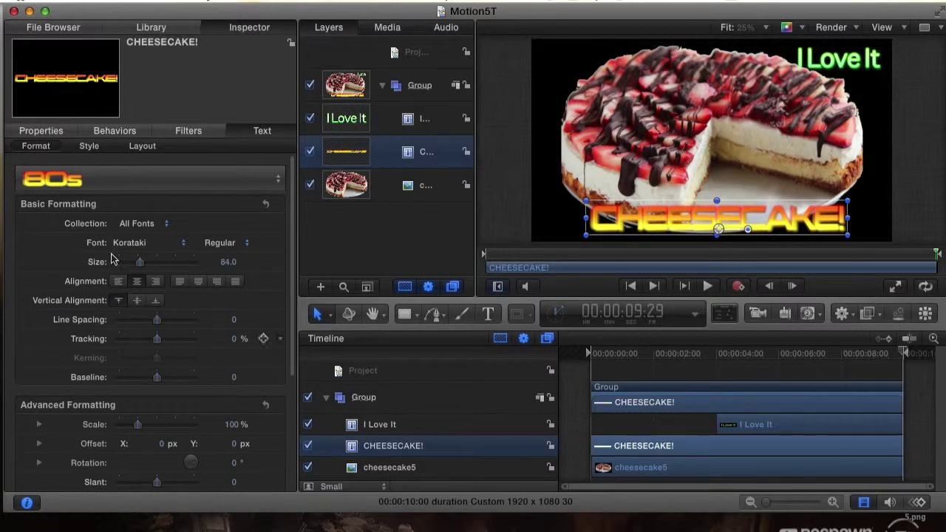
left_click(81, 30)
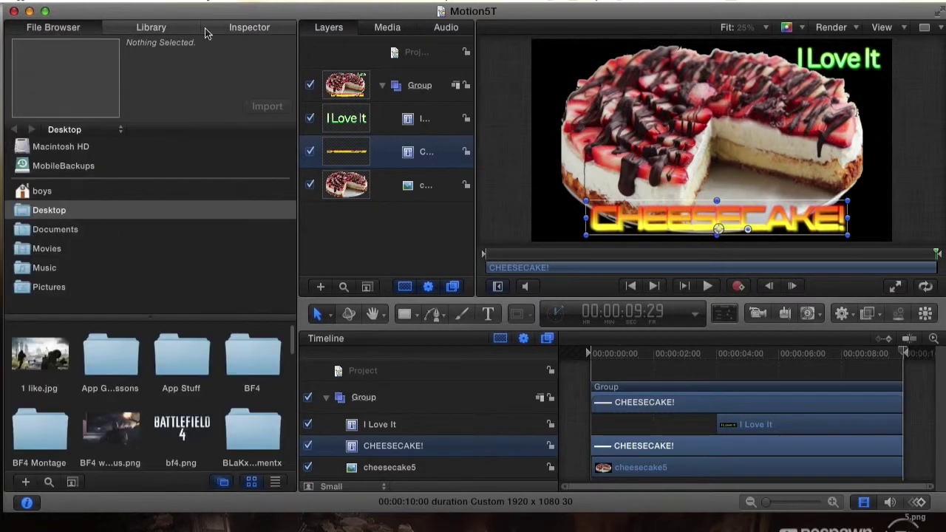
left_click(27, 503)
left_click(27, 503)
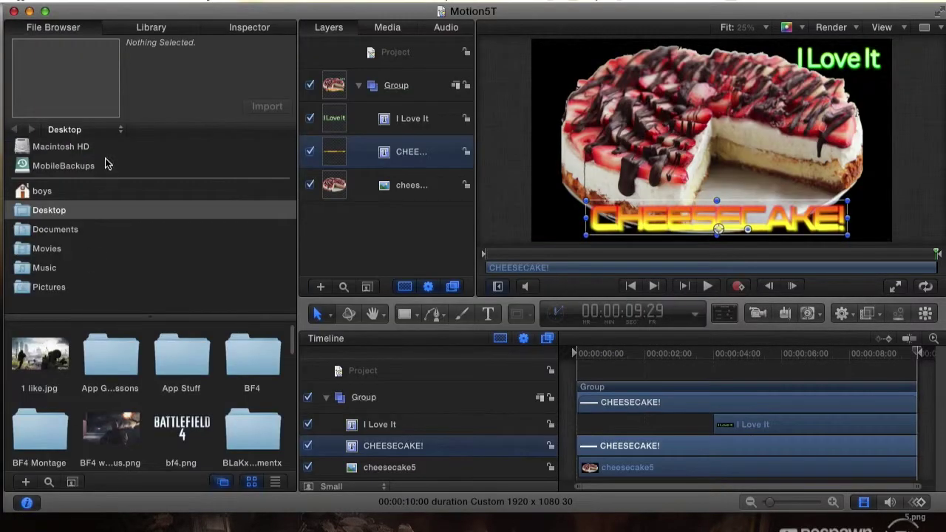
- Apply the 80s text style to CHEESECAKE! and drag its size up to 90
left_click(244, 28)
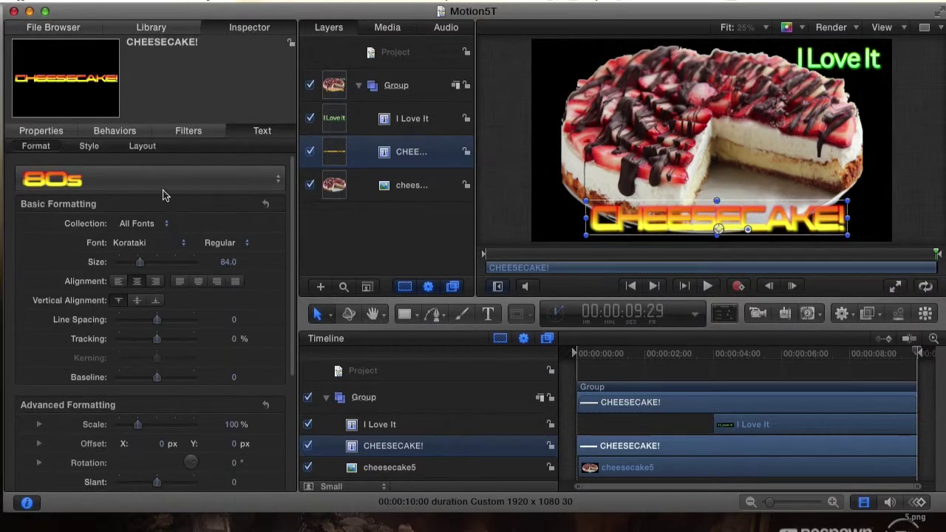
left_click(78, 185)
left_click(63, 230)
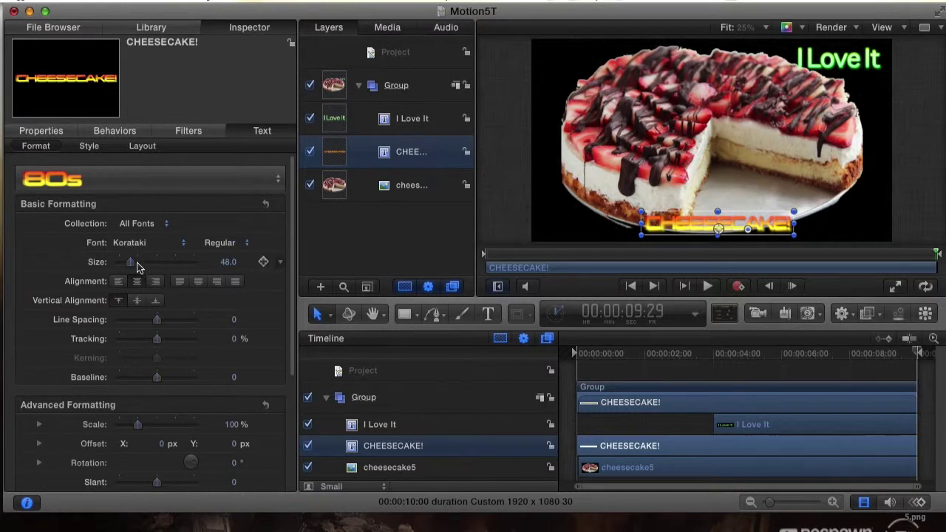
left_click_drag(130, 262, 141, 262)
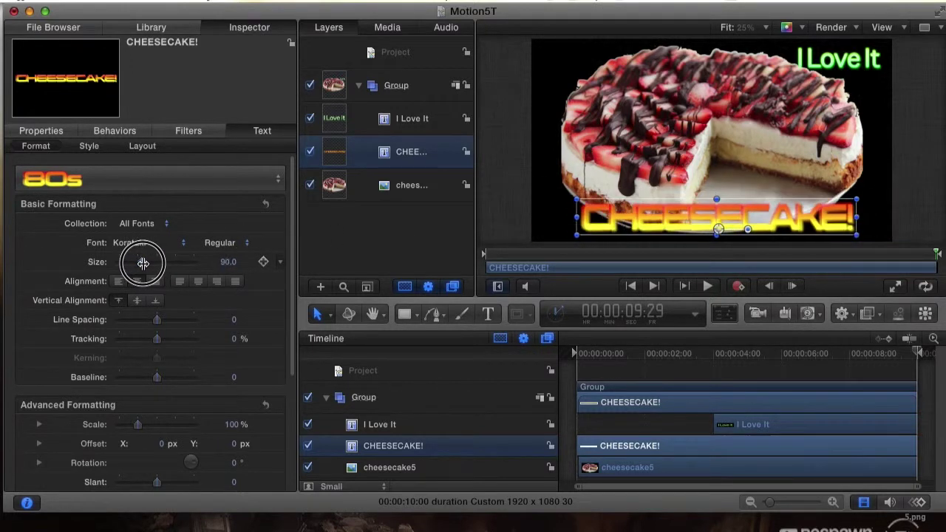
left_click(695, 176)
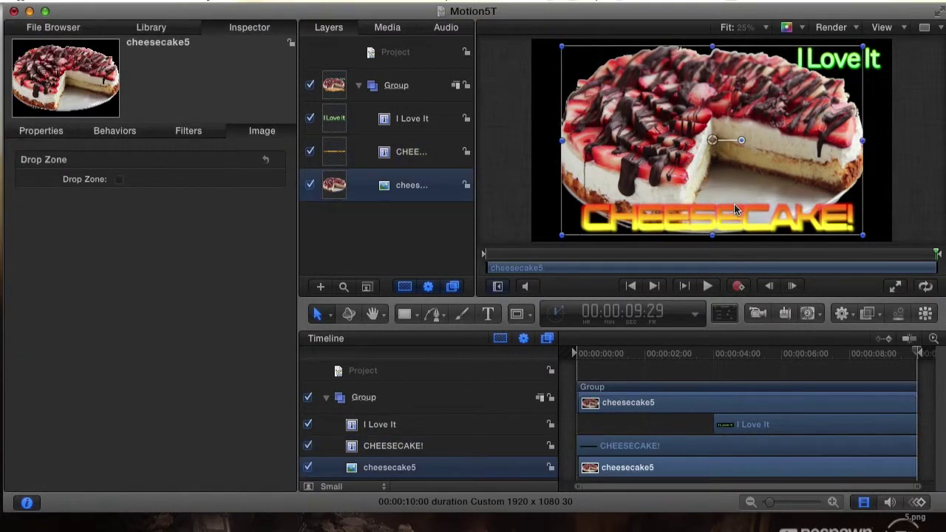
left_click(880, 197)
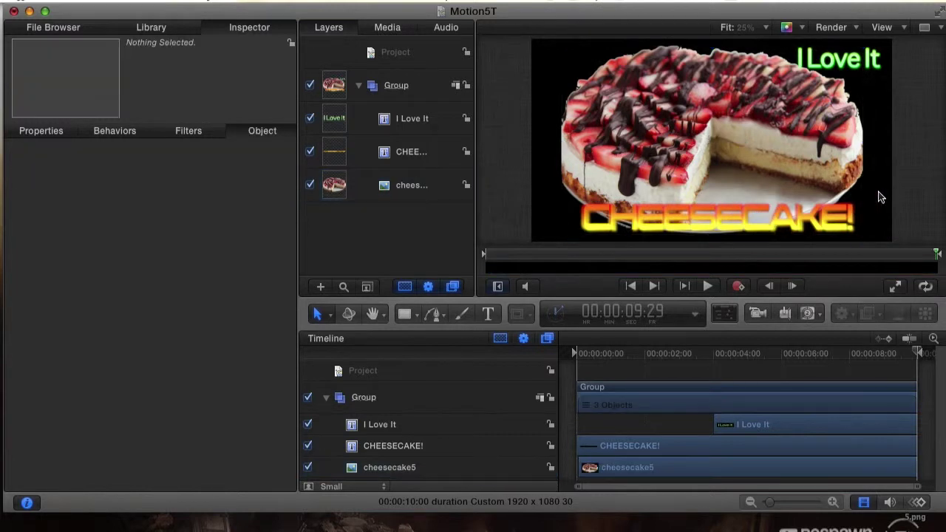
- Select CHEESECAKE! and add the Text-Energetic Marbles In behavior from Add Behavior
left_click(735, 223)
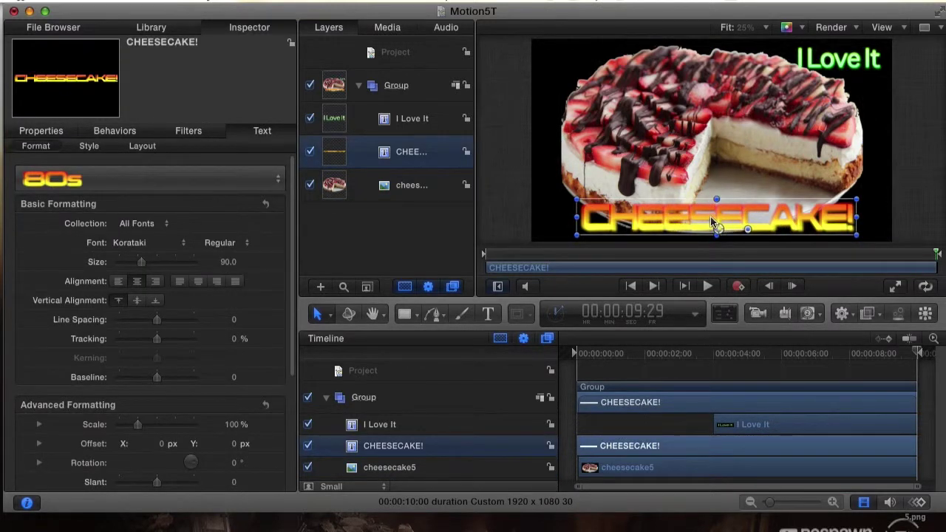
left_click(848, 314)
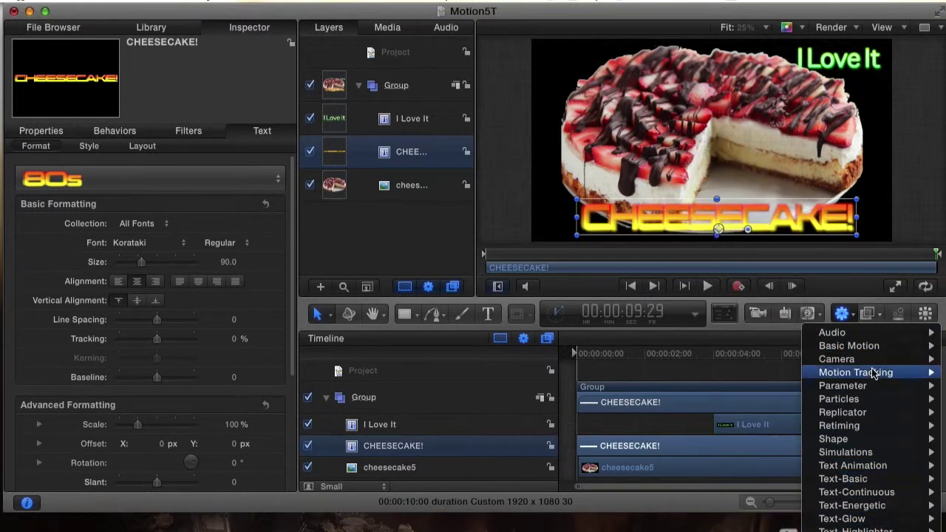
mouse_move(872, 358)
mouse_move(873, 335)
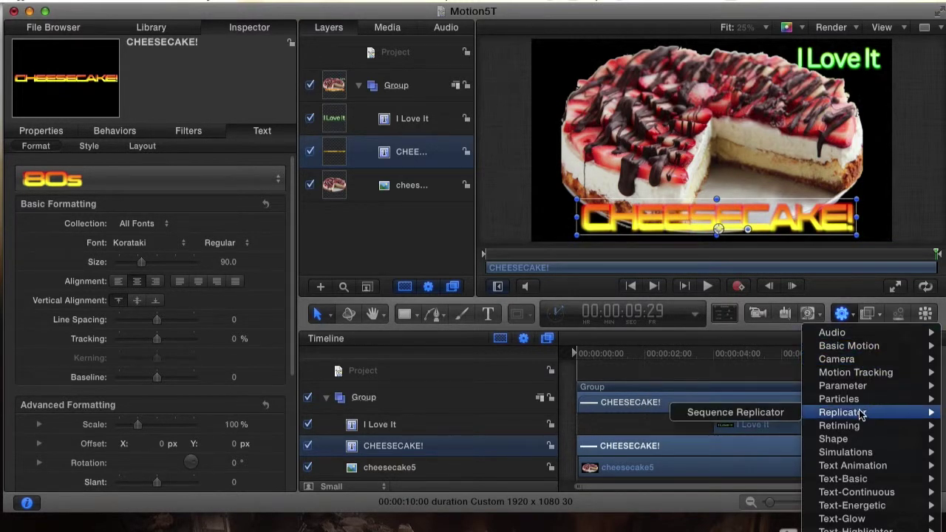
mouse_move(885, 468)
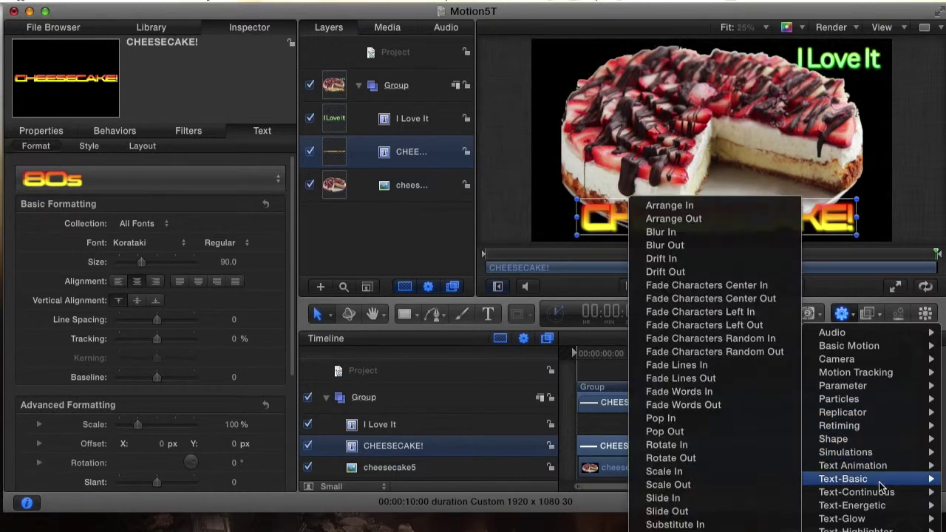
mouse_move(882, 493)
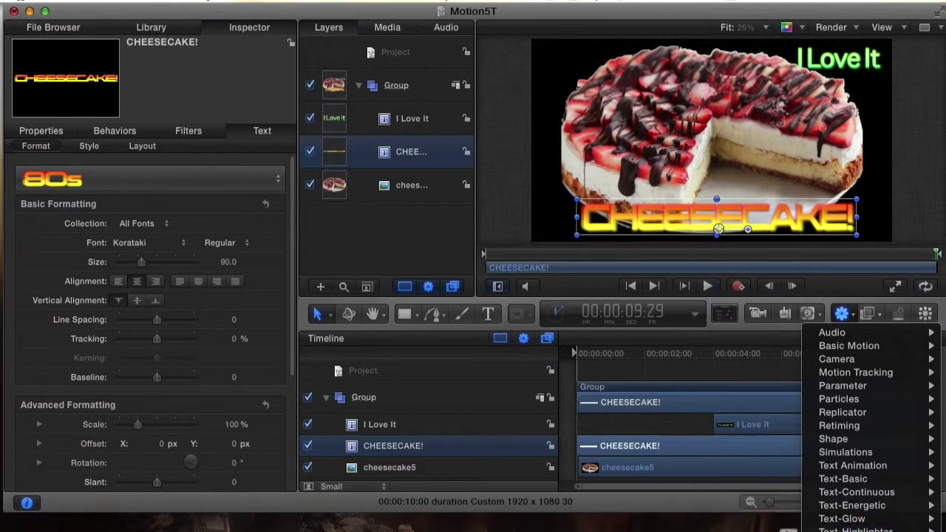
mouse_move(858, 529)
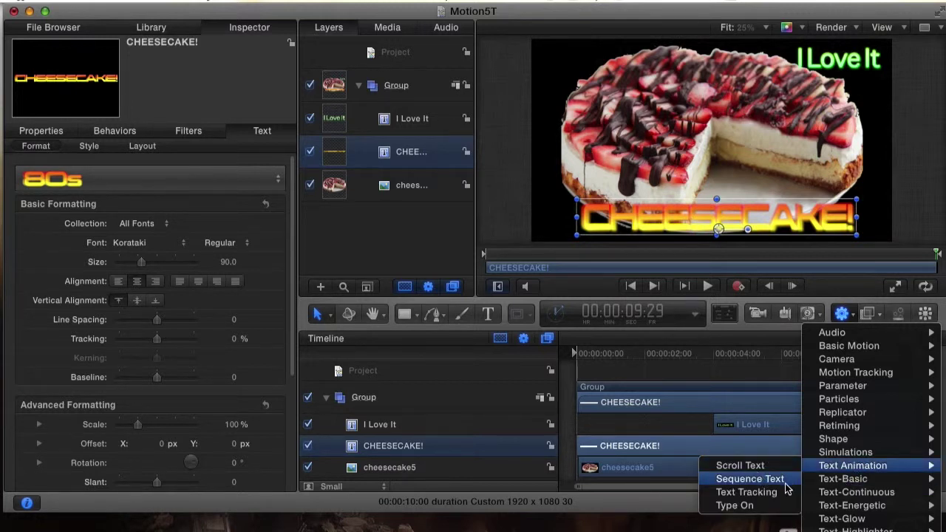
mouse_move(851, 483)
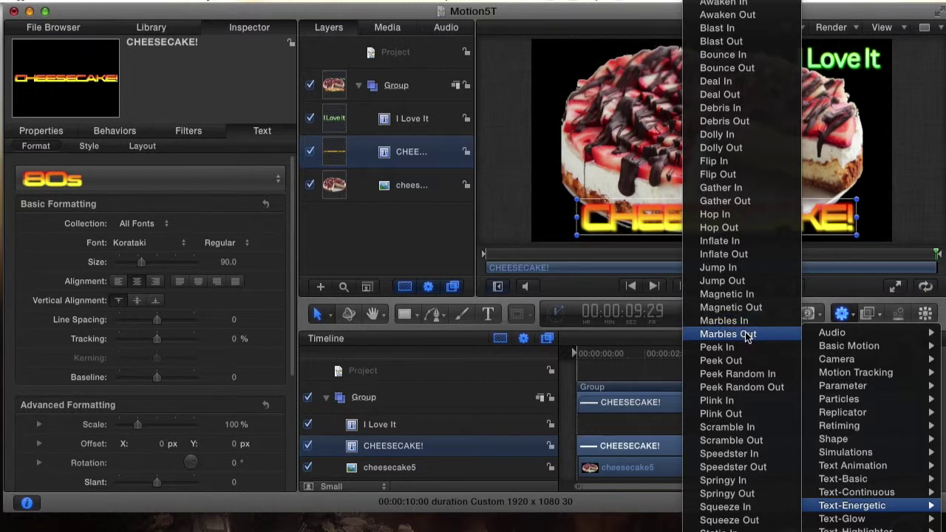
left_click(737, 322)
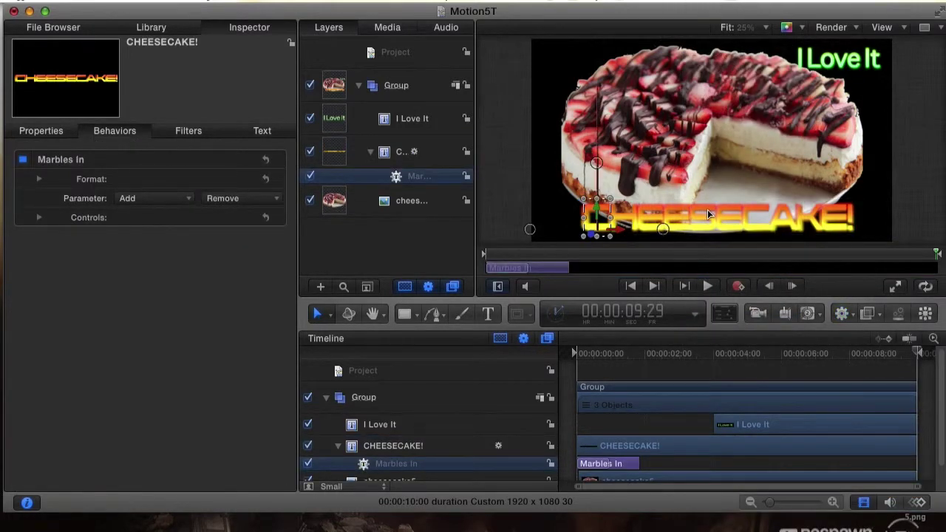
- Check the Marbles In bar's in and out times in the Timeline, reselecting layer and behavior
scroll(603, 418, "down", 1)
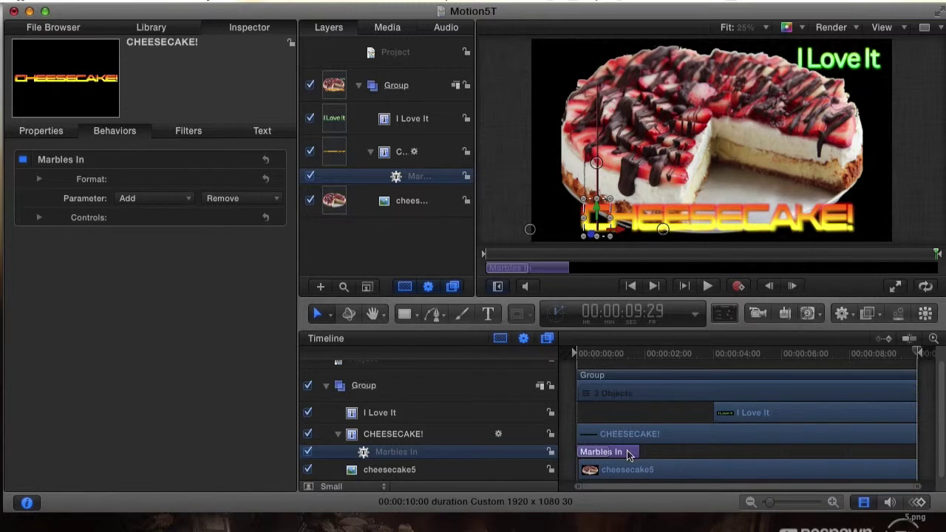
left_click_drag(623, 448, 619, 455)
left_click(389, 436)
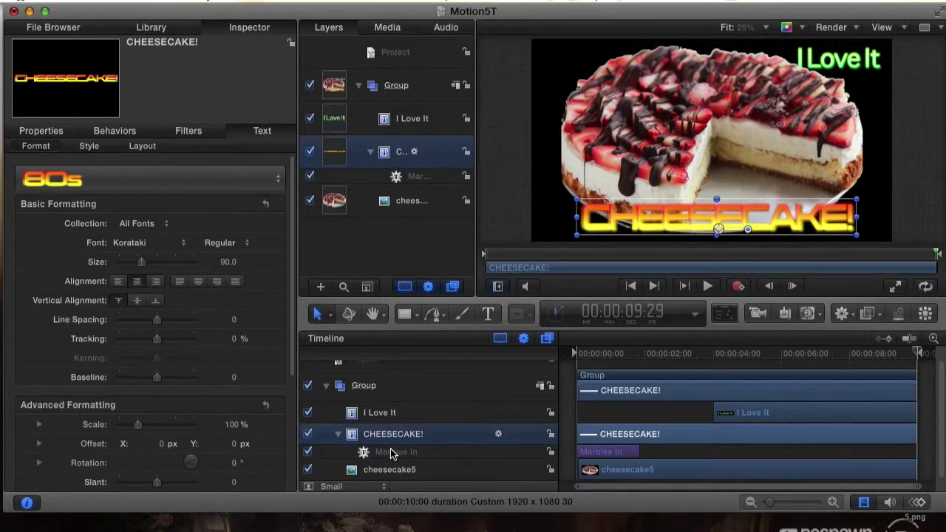
left_click(392, 453)
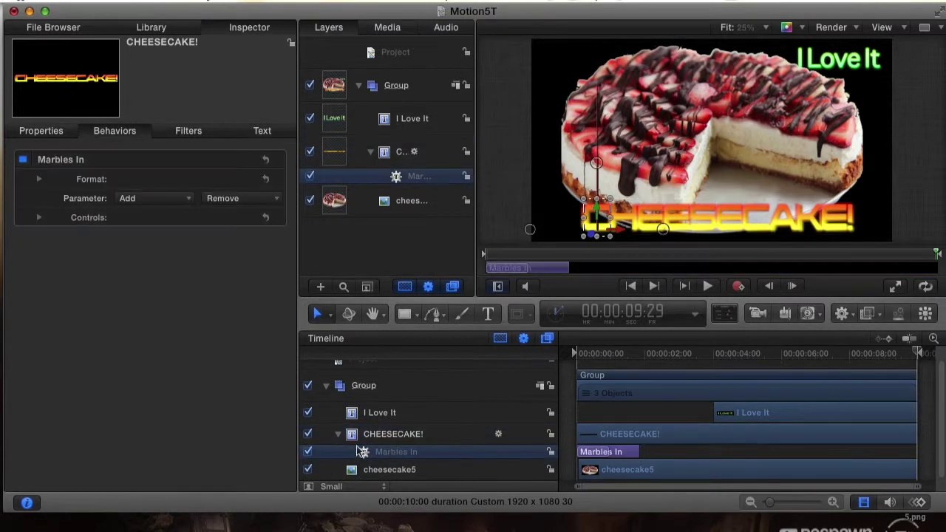
left_click(402, 436)
left_click(406, 454)
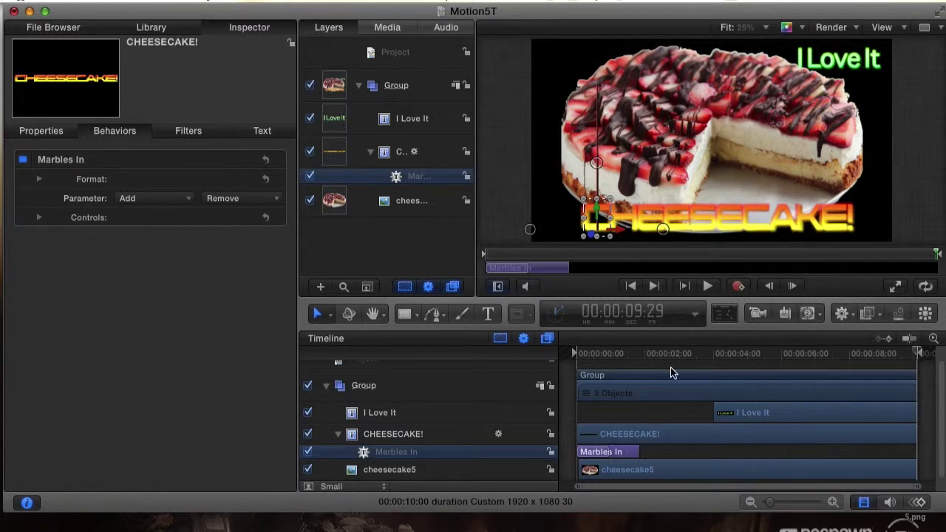
- Lengthen Marbles In from 1:25 to 2:06 and play the preview
left_click(621, 454)
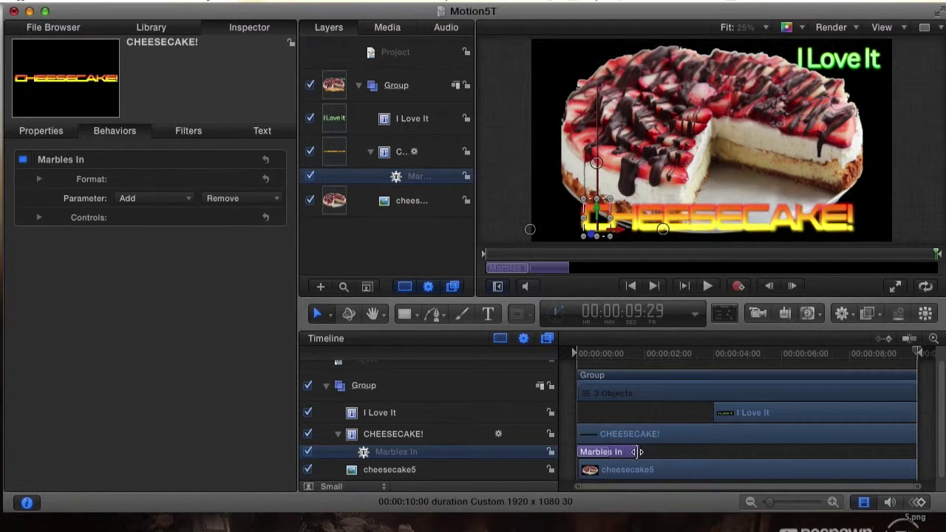
mouse_move(639, 452)
left_mouse_down()
mouse_move(688, 454)
mouse_move(643, 453)
left_mouse_up()
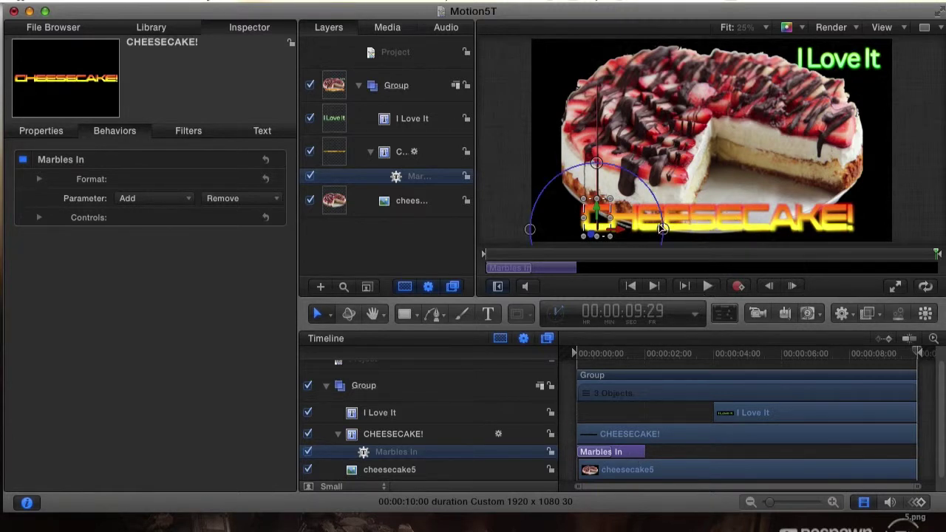
left_click(708, 287)
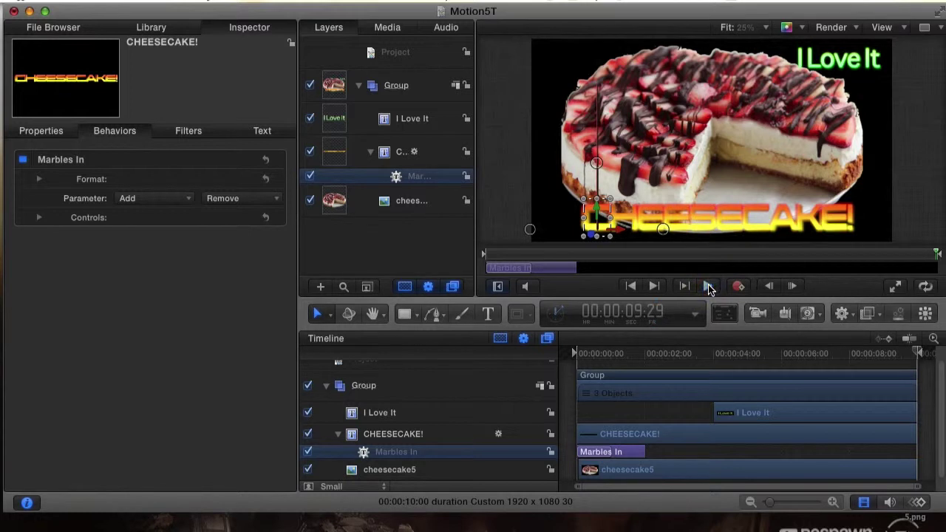
left_click(709, 287)
left_click(708, 287)
- Scrub through the entrance, then move the Marbles In bar to start near 6 seconds
left_click(580, 353)
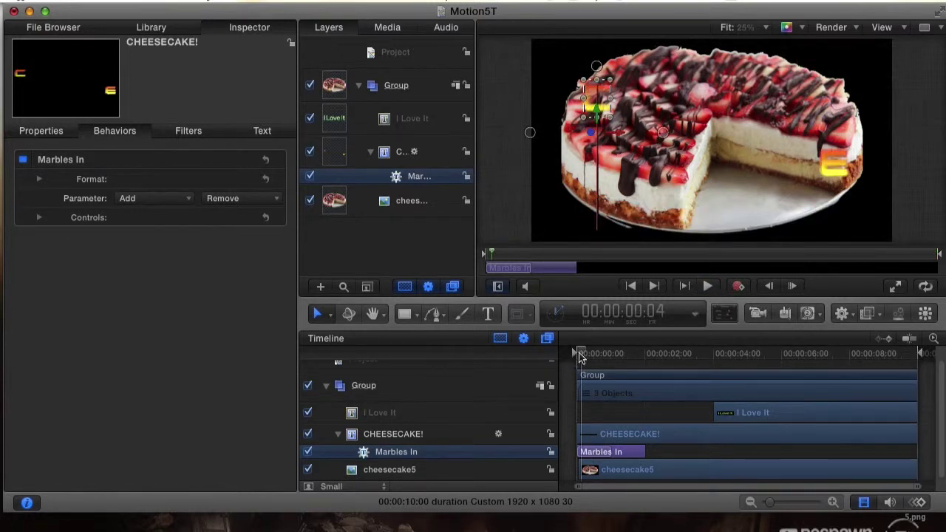
mouse_move(580, 352)
left_mouse_down()
mouse_move(925, 354)
mouse_move(562, 348)
mouse_move(590, 355)
left_mouse_up()
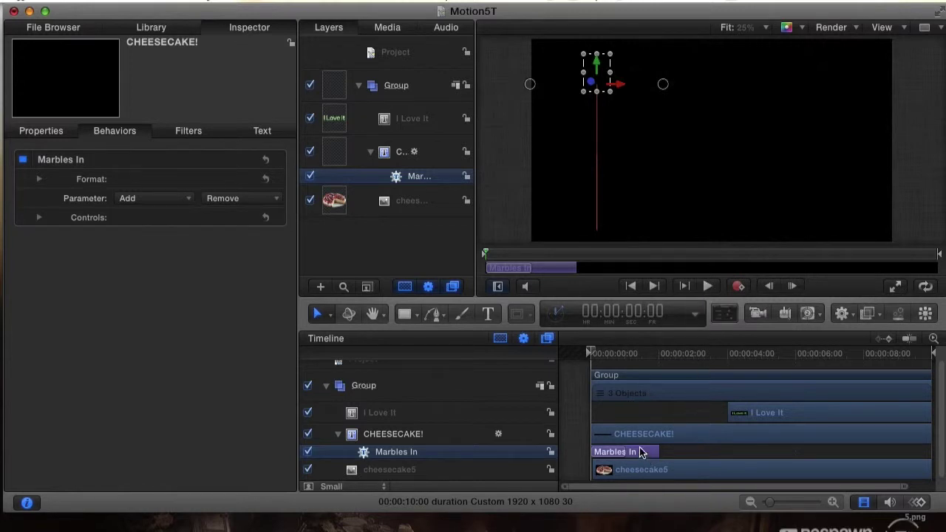
left_click_drag(640, 452, 862, 451)
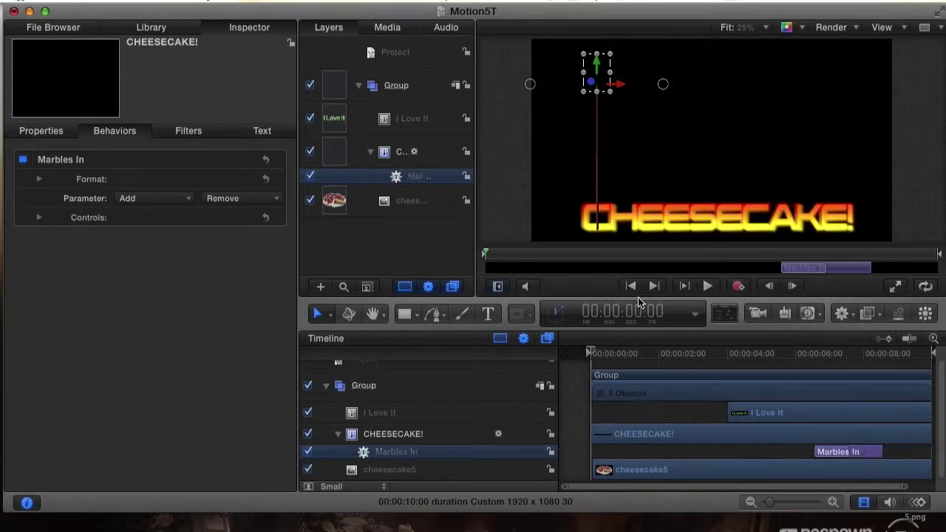
left_click(593, 348)
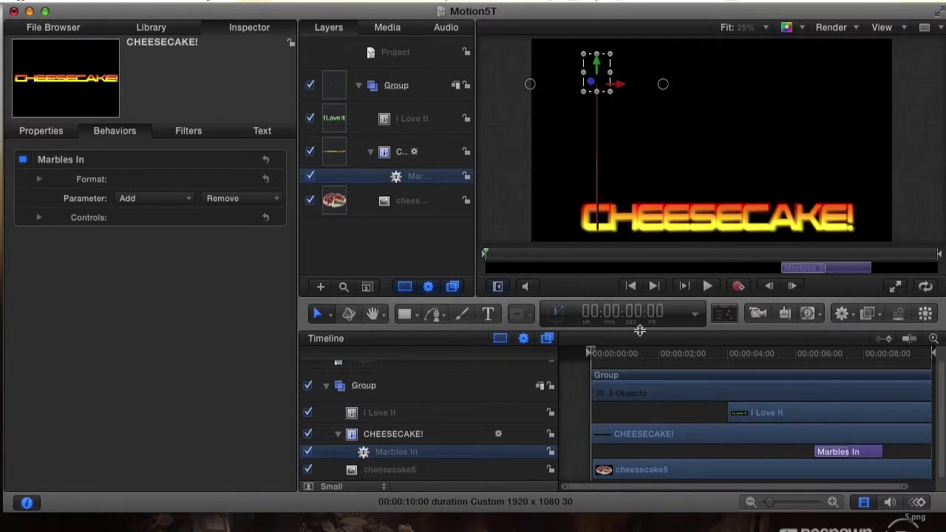
left_click(707, 287)
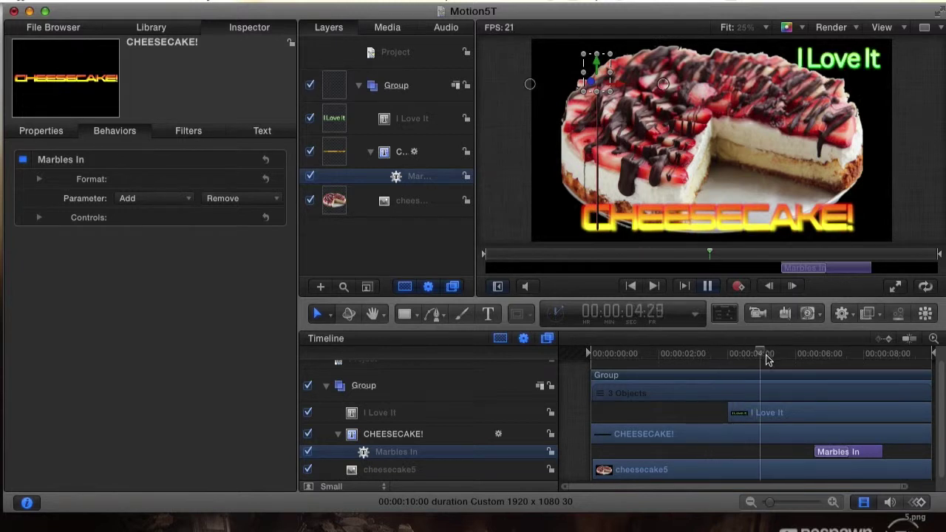
left_click_drag(765, 355, 567, 359)
key("space")
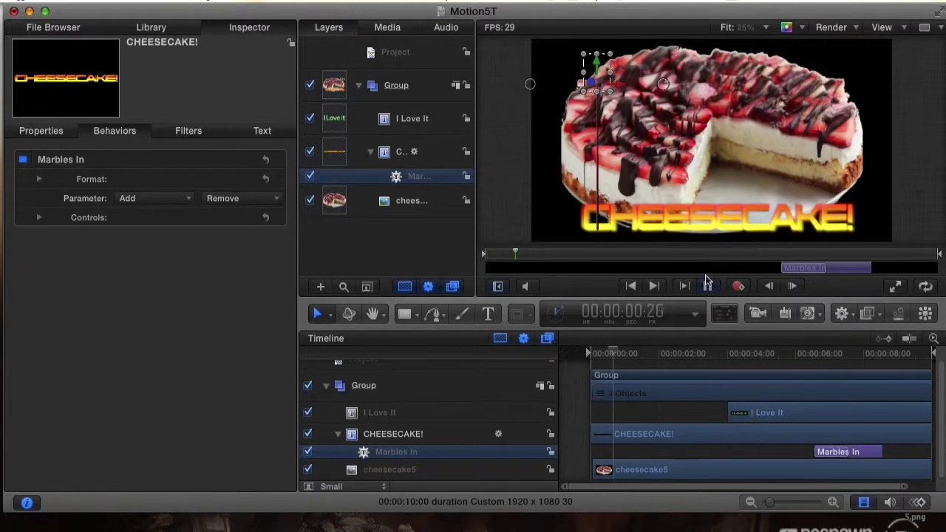
left_click_drag(602, 355, 587, 355)
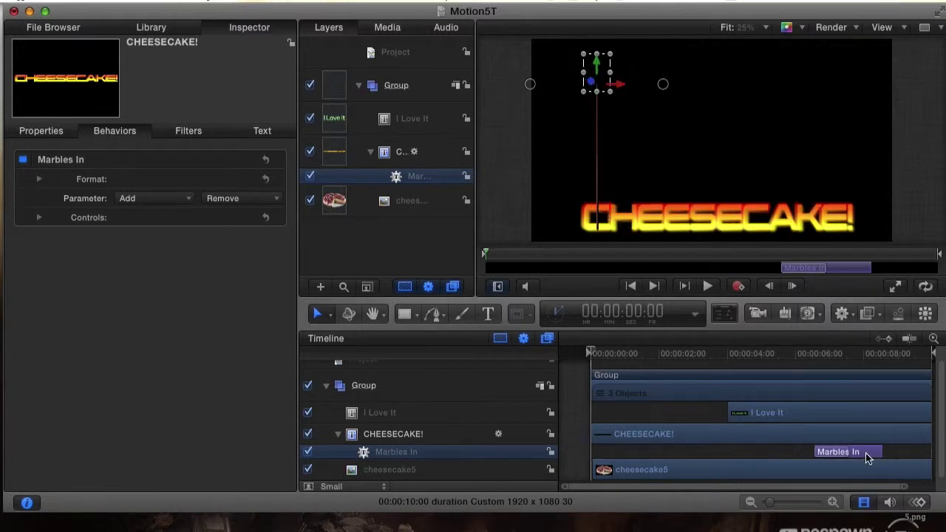
left_click_drag(865, 452, 645, 456)
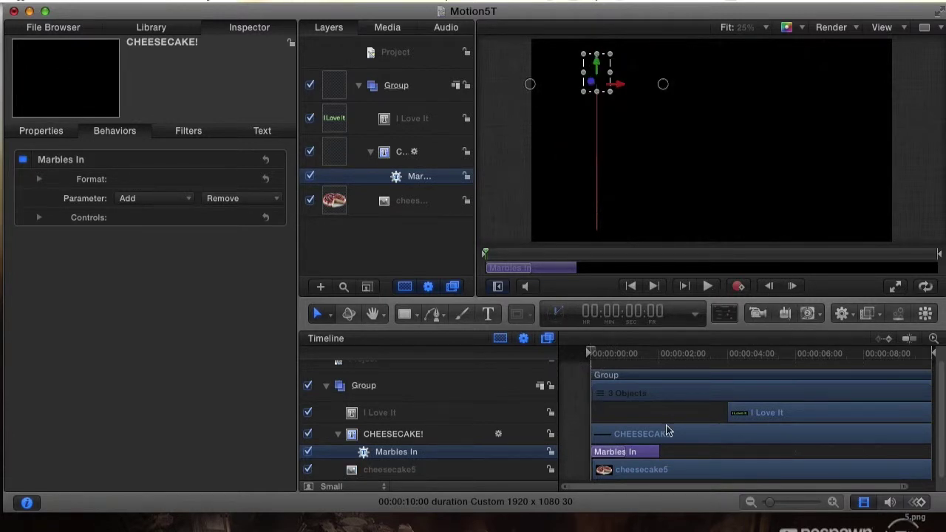
- Play, pause and scrub the title to review CHEESECAKE!'s Marbles In entrance
left_click(707, 287)
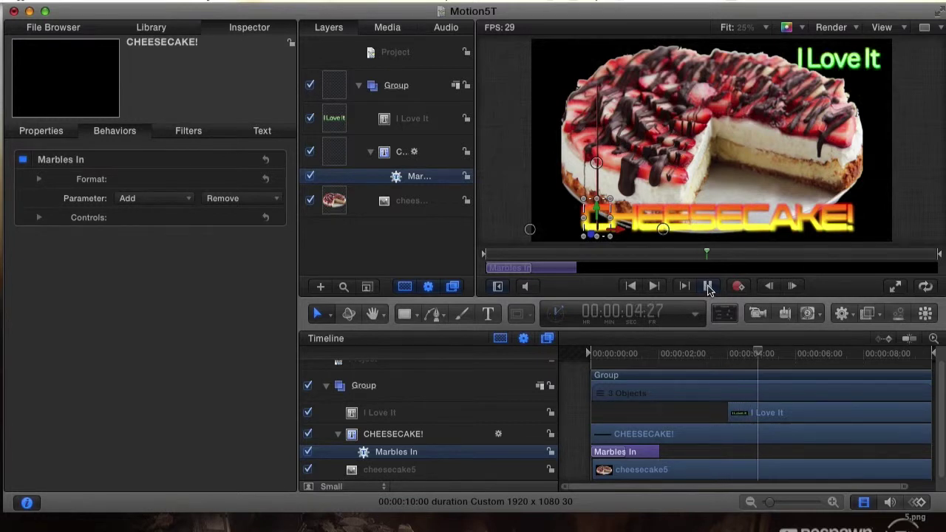
left_click(707, 287)
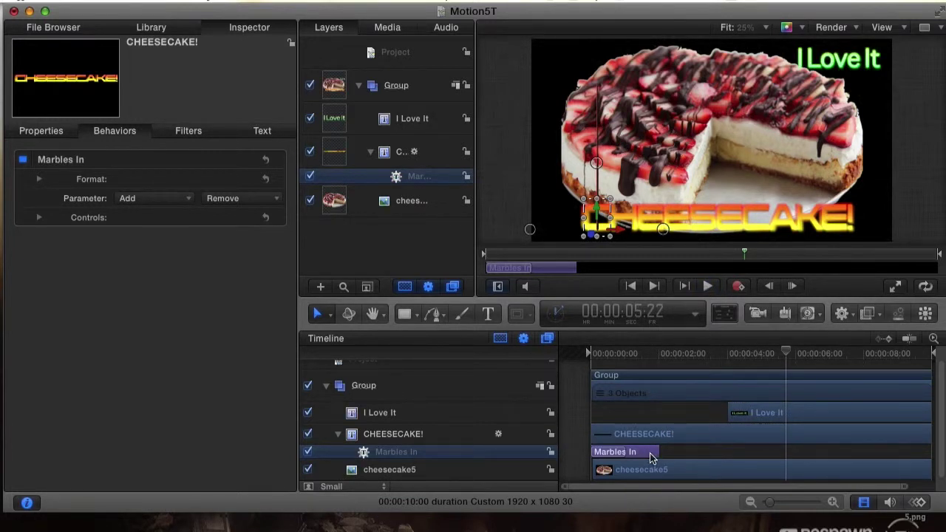
left_click_drag(786, 353, 808, 365)
left_click(829, 439)
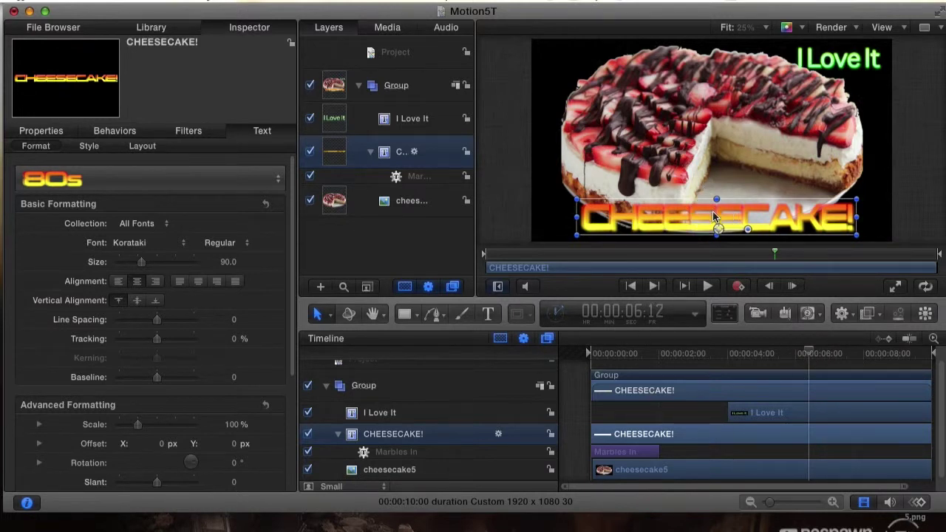
- Add the Text-Energetic Tadpole Out behavior to the CHEESECAKE! title
left_click(849, 315)
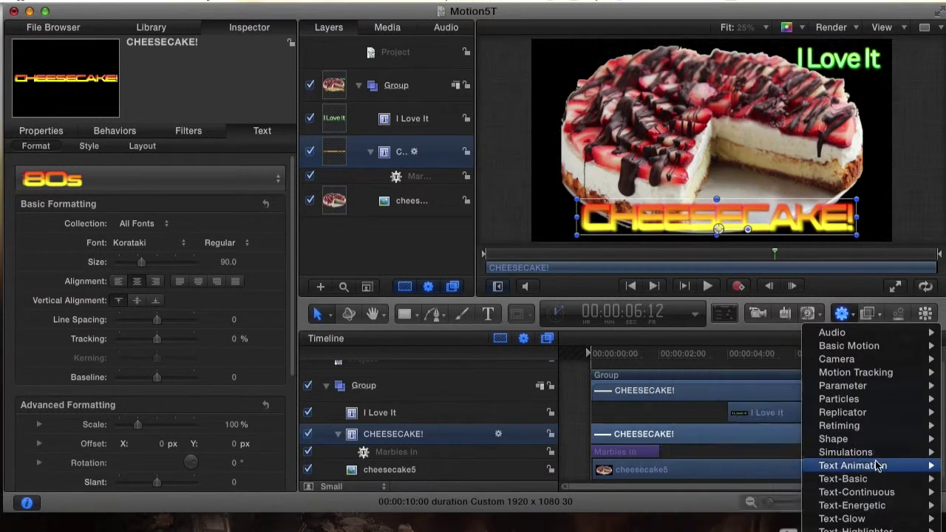
mouse_move(865, 481)
mouse_move(873, 507)
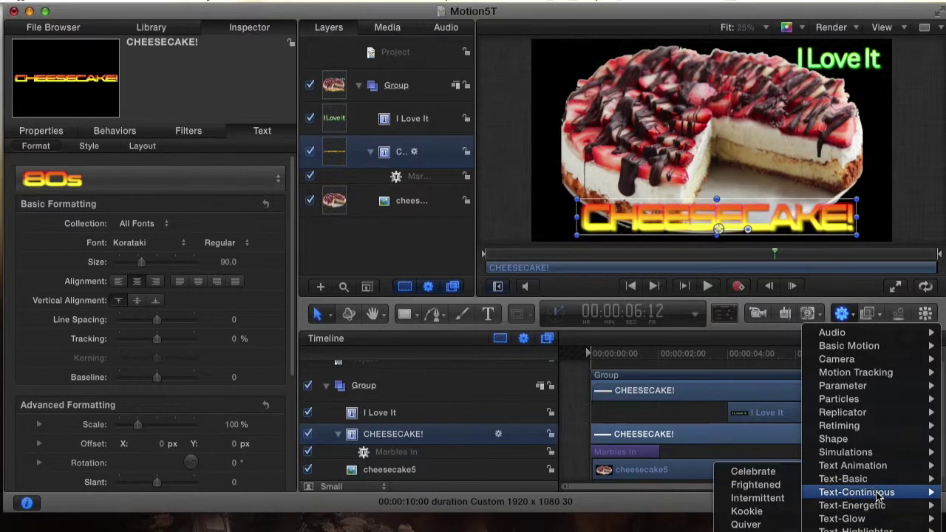
scroll(749, 510, "down", 4)
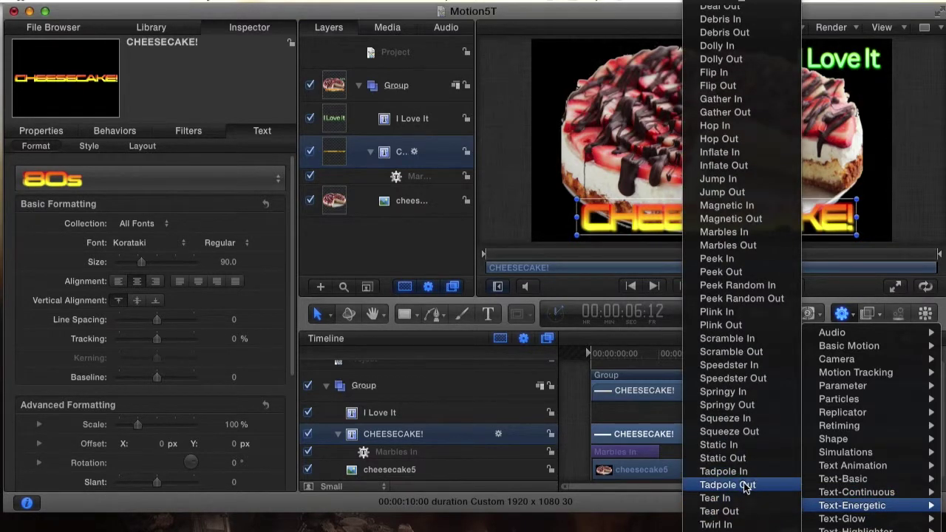
left_click(755, 485)
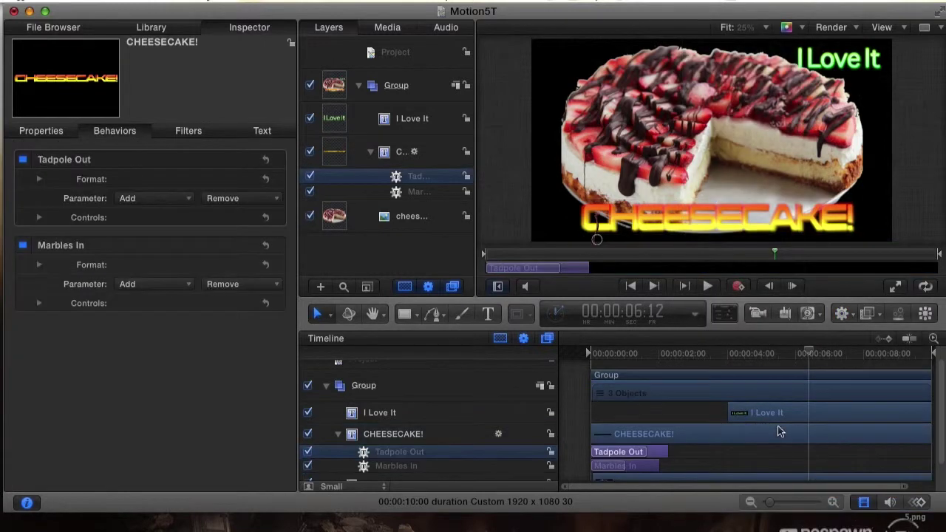
- Drag the Tadpole Out bar to the timeline's end and play the title from the start
scroll(785, 429, "down", 1)
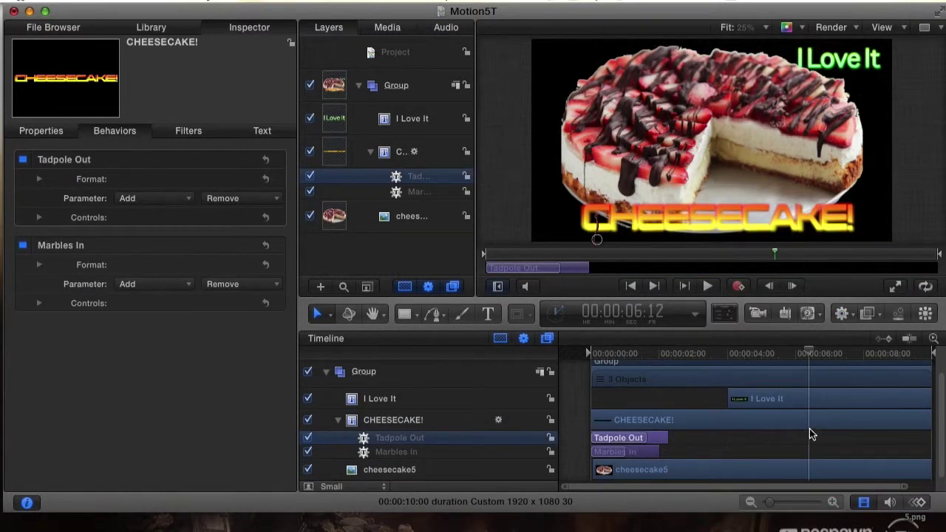
left_click_drag(643, 442, 897, 434)
left_click(628, 288)
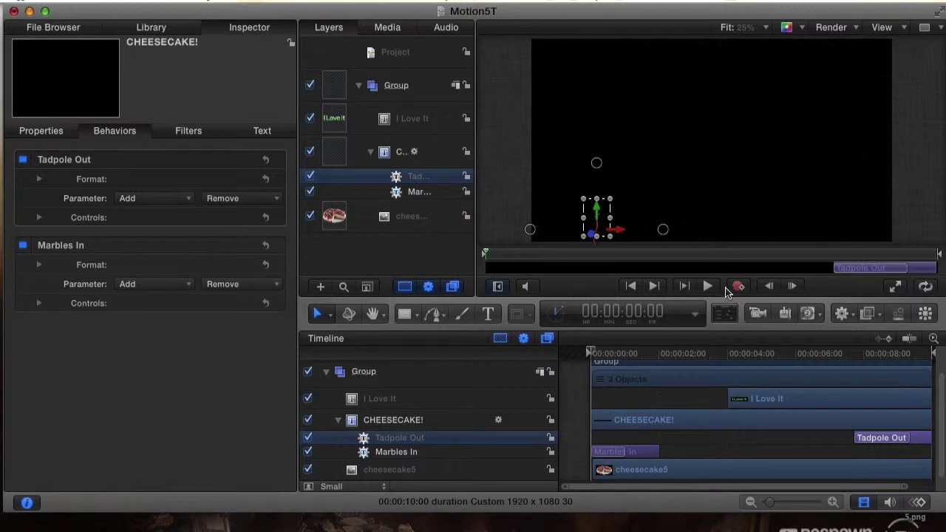
left_click(711, 289)
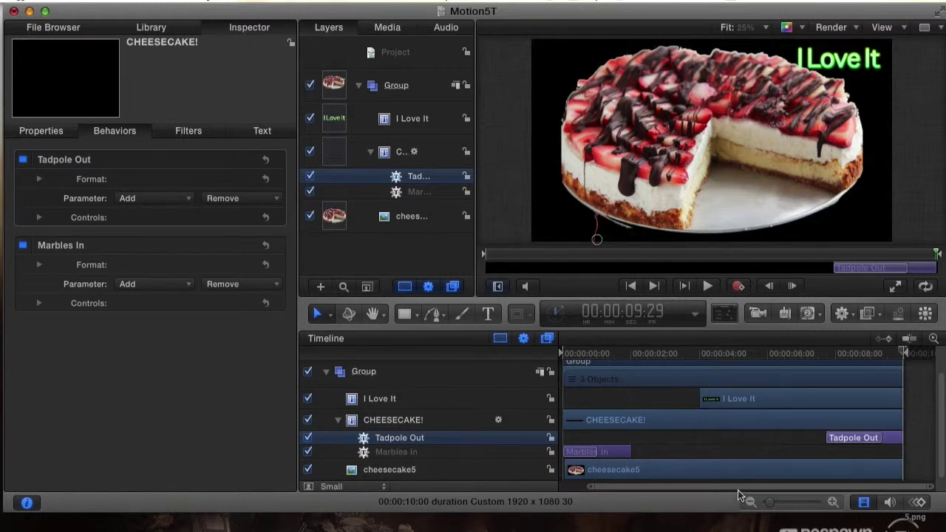
- Select Marbles In and Tadpole Out in turn, and toggle the File Browser pane
left_click(598, 452)
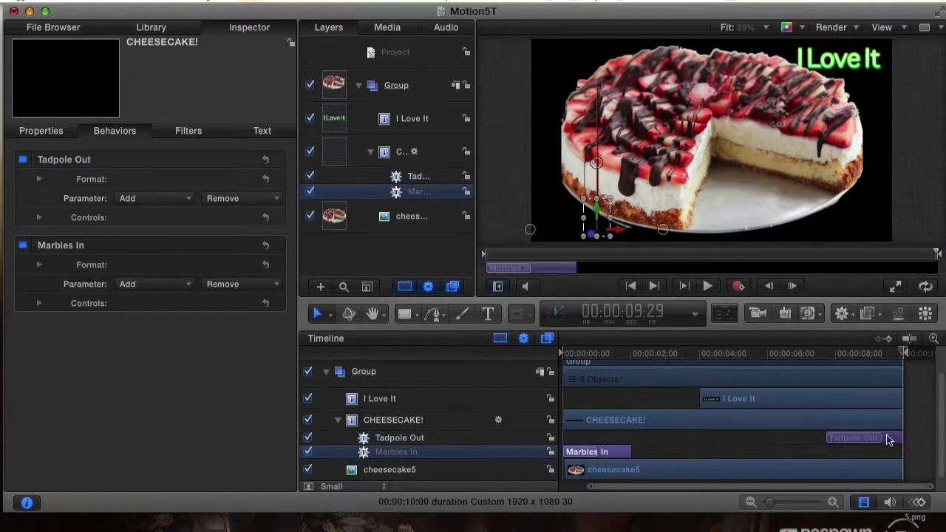
left_click(889, 439)
left_click(599, 452)
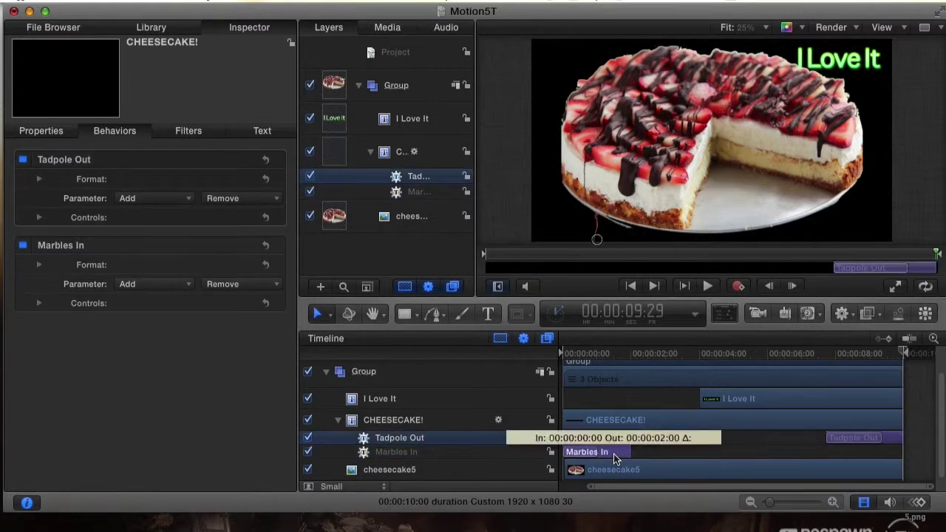
left_click(53, 28)
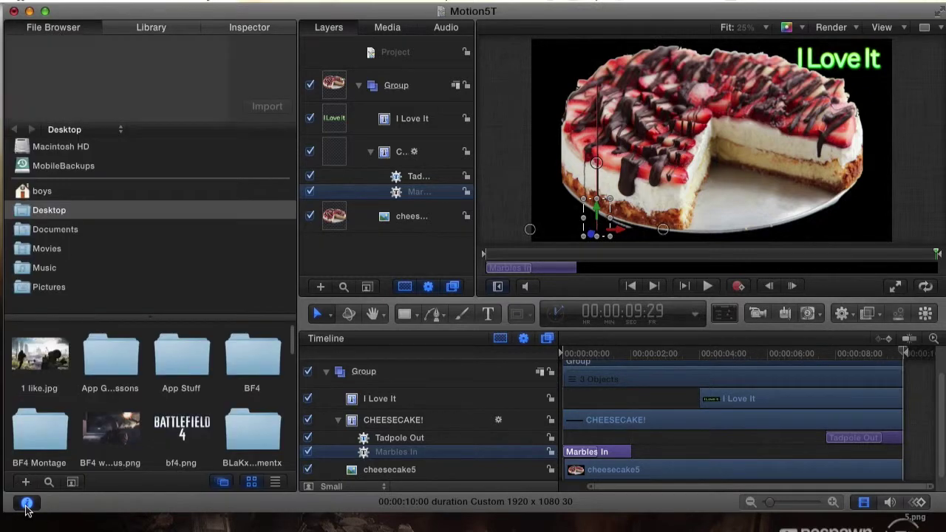
left_click(27, 503)
left_click(27, 503)
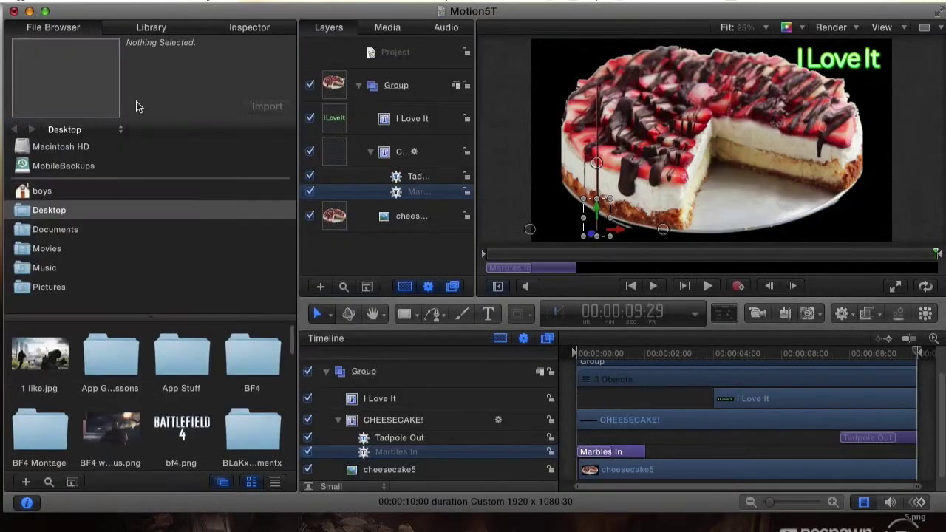
- Browse the Inspector's Properties, Behaviors and Text tabs, ending on Properties
left_click(224, 28)
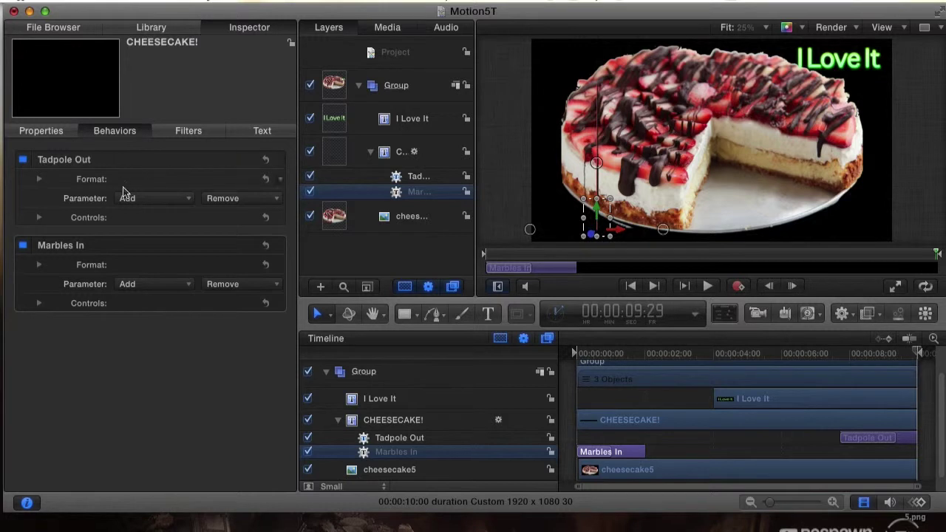
left_click(43, 130)
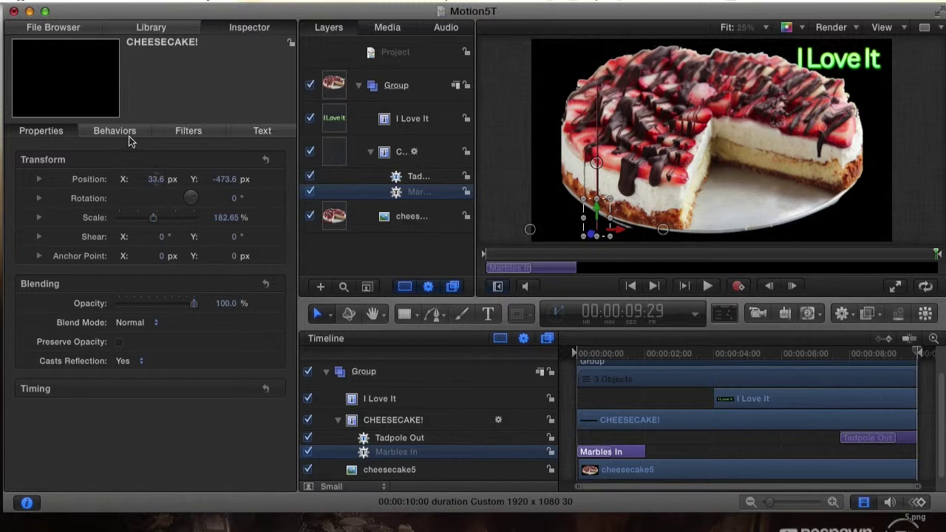
left_click(118, 132)
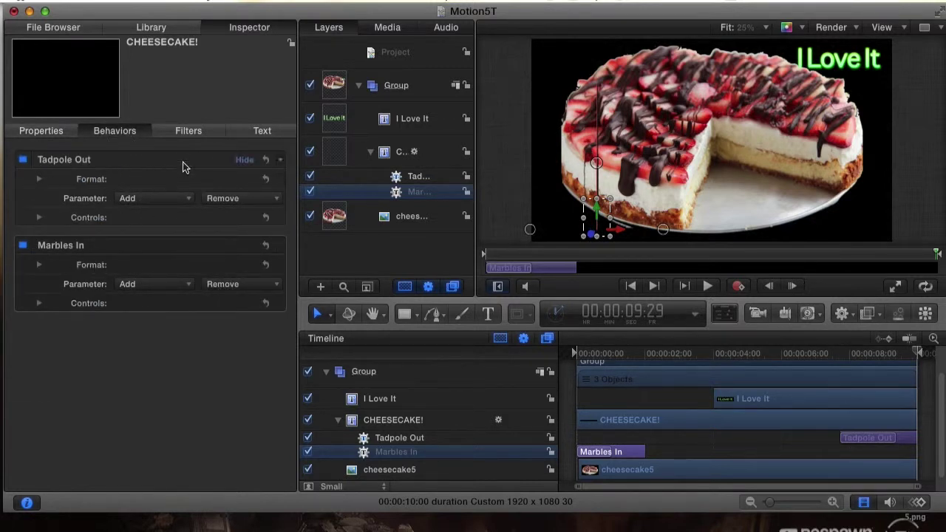
left_click(260, 131)
left_click(38, 130)
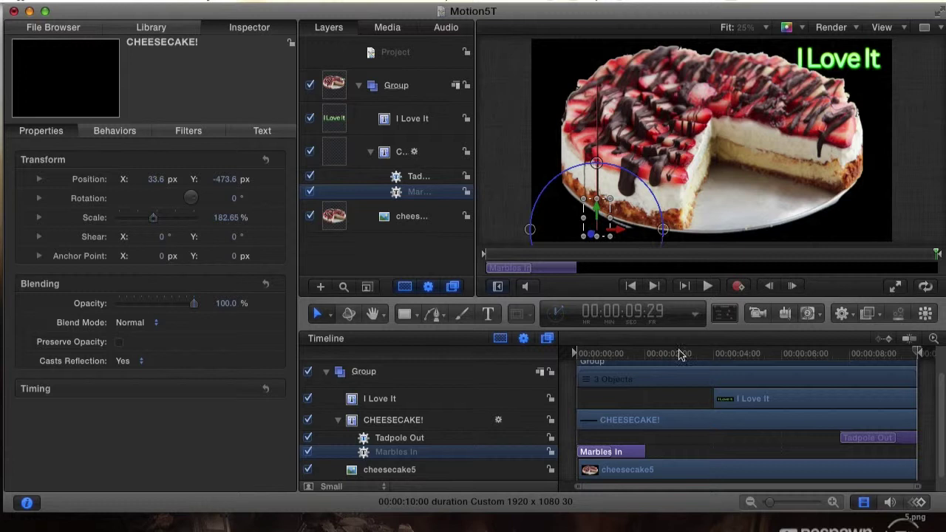
- Return to frame zero, rotate the Marbles In angle control on the canvas, and play the entrance
left_click_drag(917, 355, 573, 353)
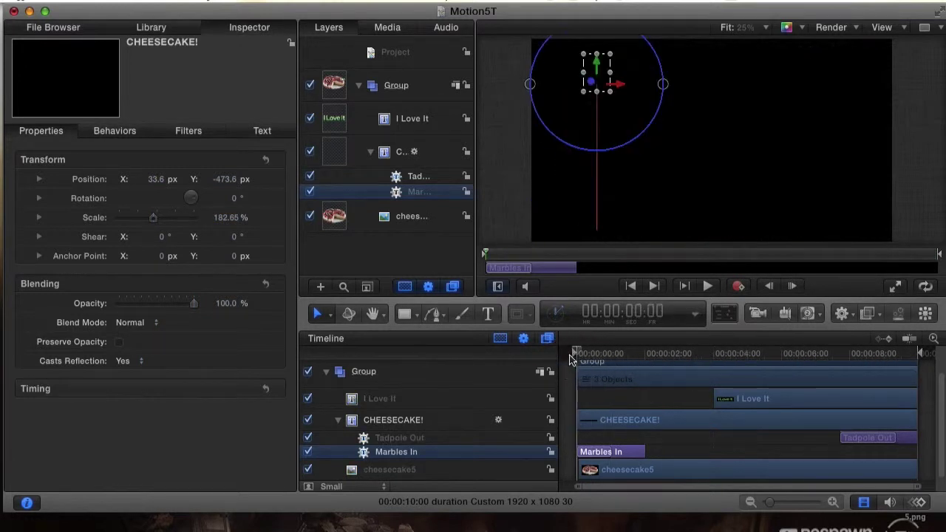
left_click_drag(664, 87, 597, 150)
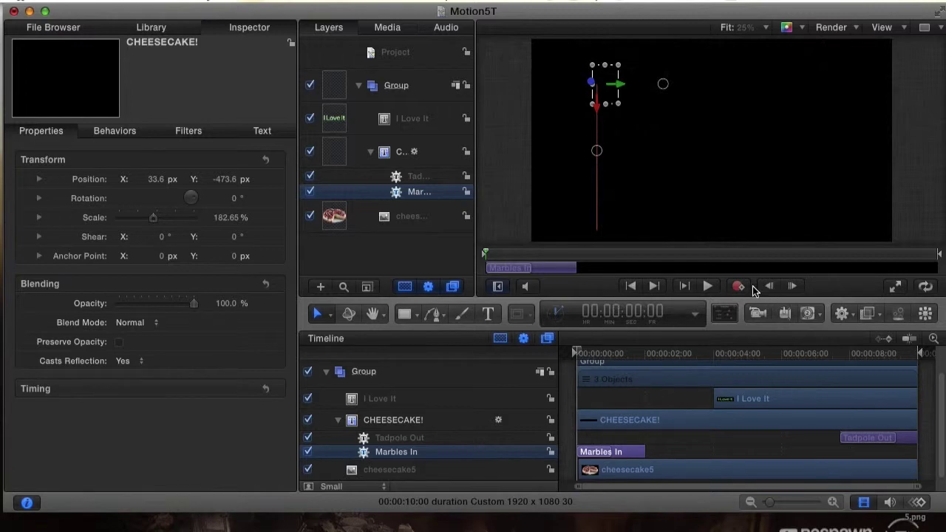
left_click(708, 287)
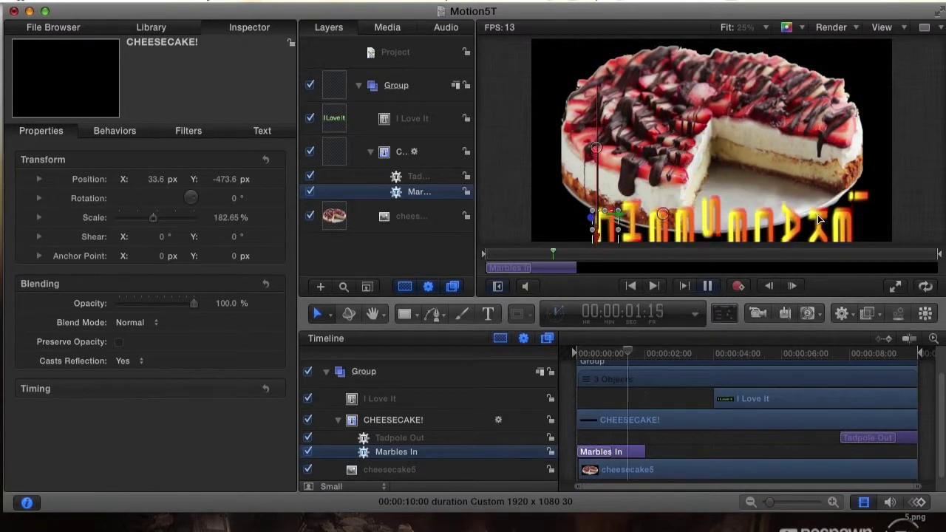
left_click(710, 287)
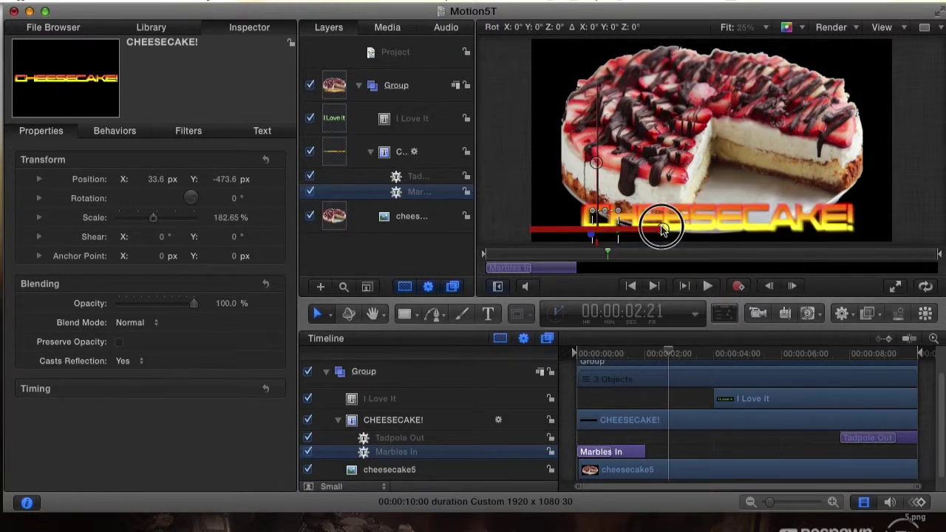
- Readjust the angle, then replay from the start until CHEESECAKE! is fully formed
left_click_drag(663, 229, 596, 168)
left_click(707, 286)
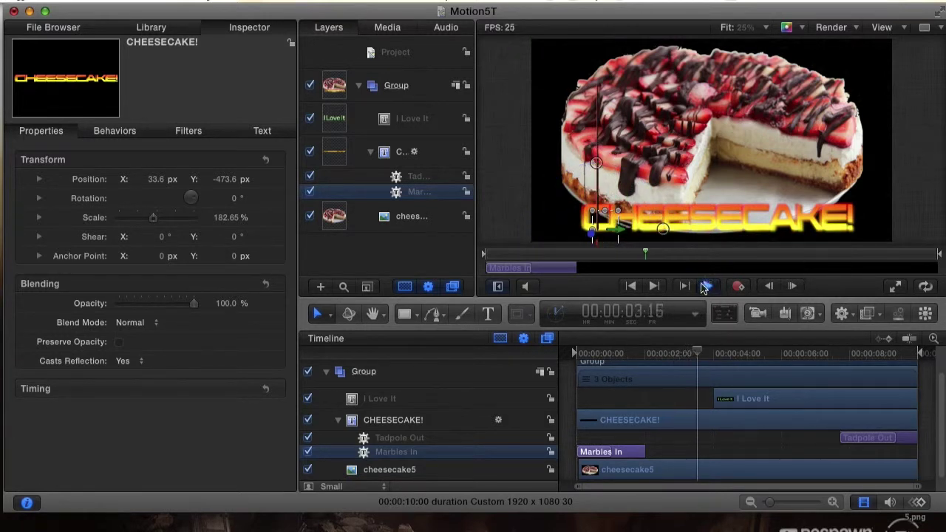
left_click_drag(699, 354, 540, 353)
left_click(706, 286)
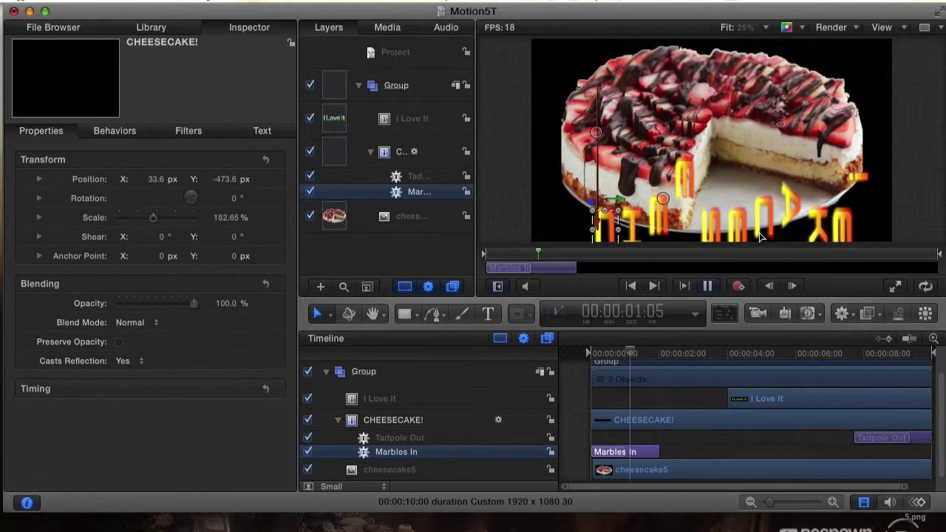
left_click(707, 287)
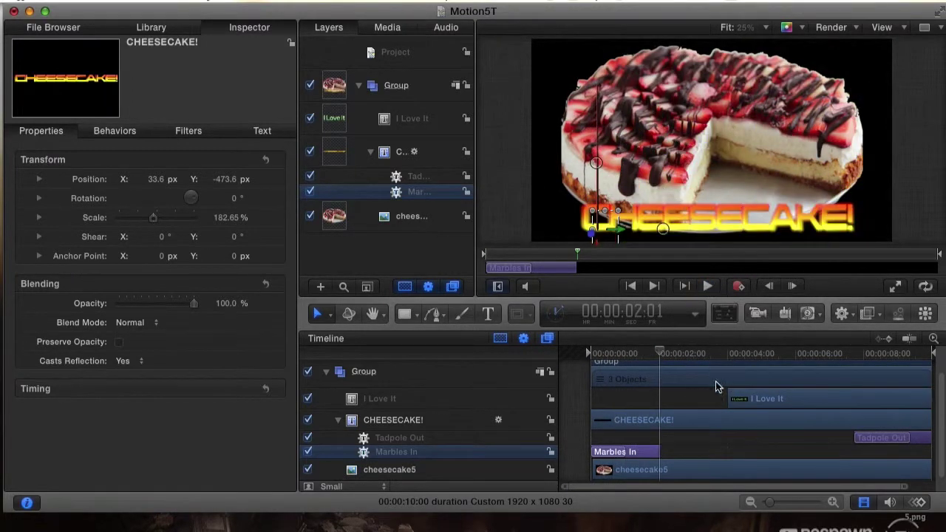
left_click(843, 314)
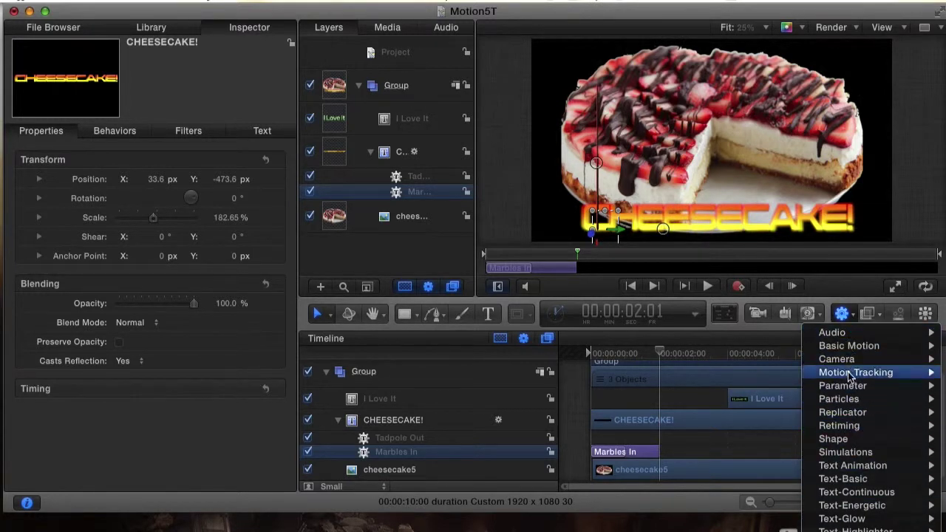
- Close the Add Behavior menu, leaving CHEESECAKE! with only Marbles In and Tadpole Out
left_click(668, 403)
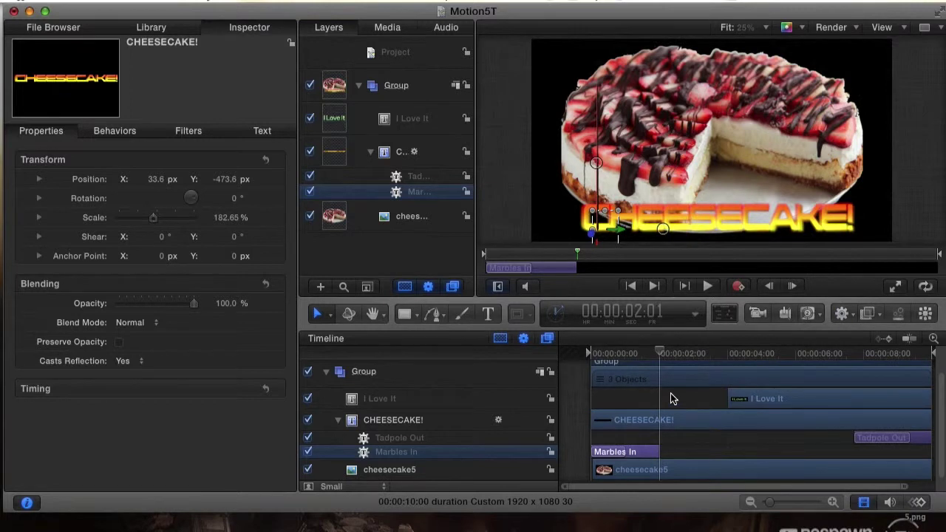